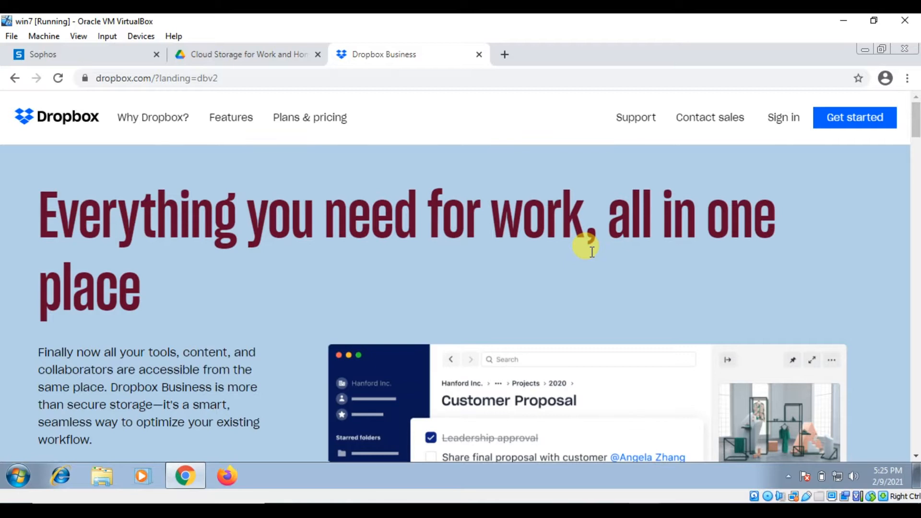
# View the open Google Drive and Dropbox Business pages as the cloud storage sites in question
pyautogui.click(123, 55)
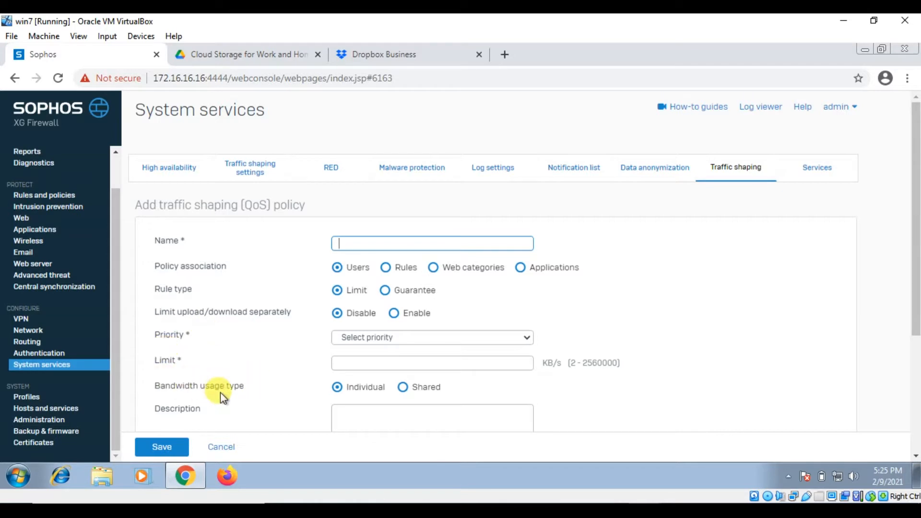
pyautogui.click(377, 64)
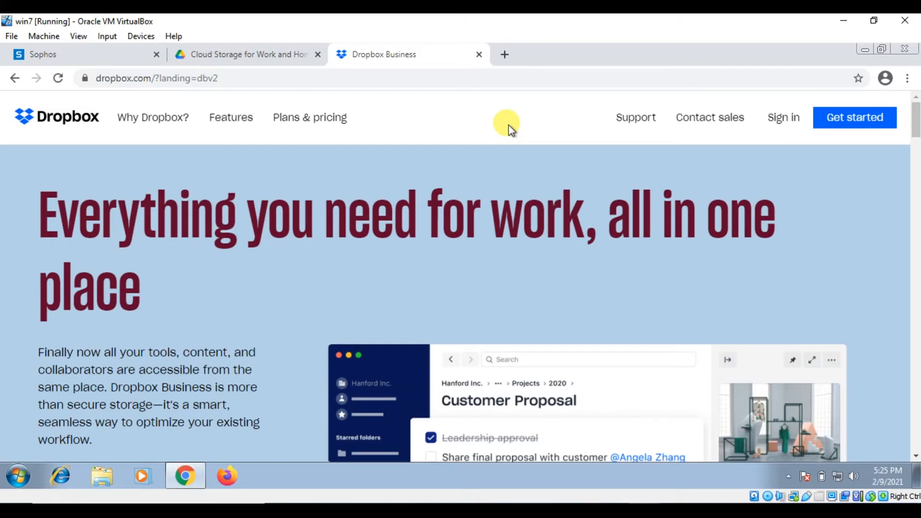
pyautogui.click(251, 53)
pyautogui.click(367, 57)
pyautogui.click(244, 61)
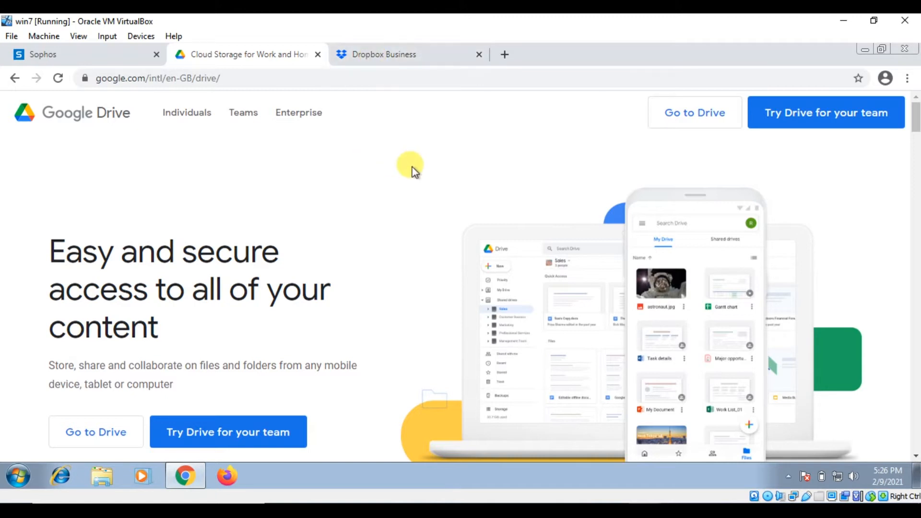
pyautogui.click(404, 58)
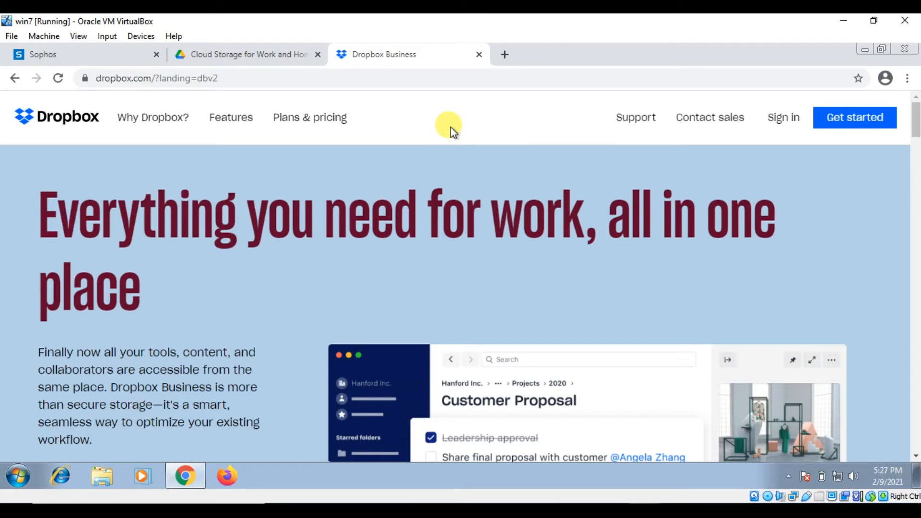
# In the Sophos system services, start a new traffic shaping (QoS) policy and associate it with Web categories
pyautogui.click(70, 51)
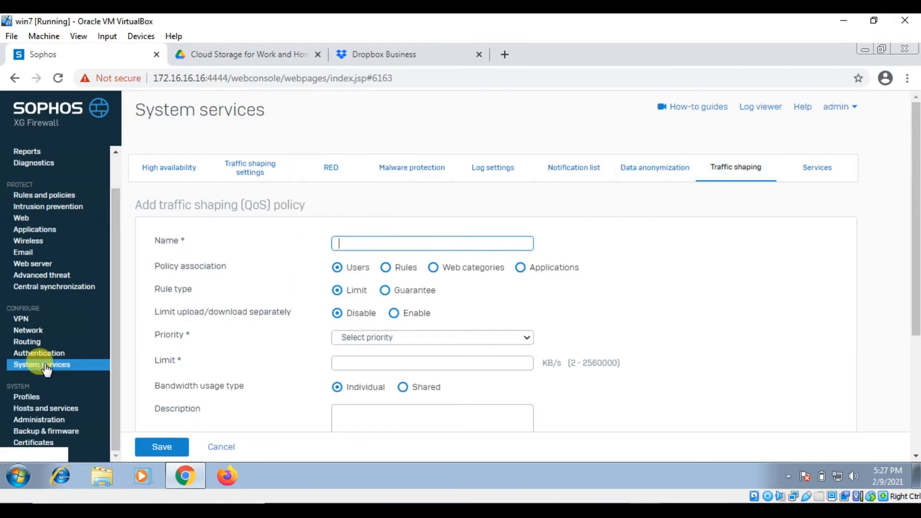
pyautogui.click(733, 172)
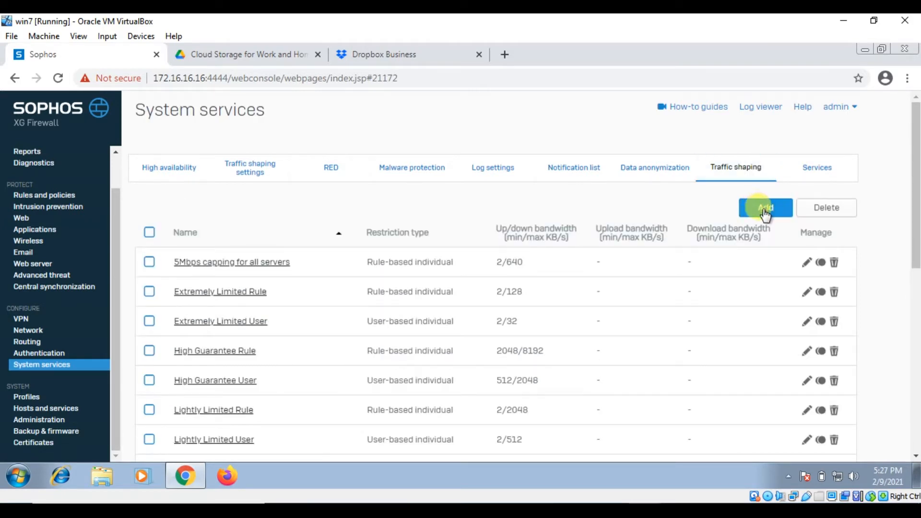
pyautogui.click(764, 209)
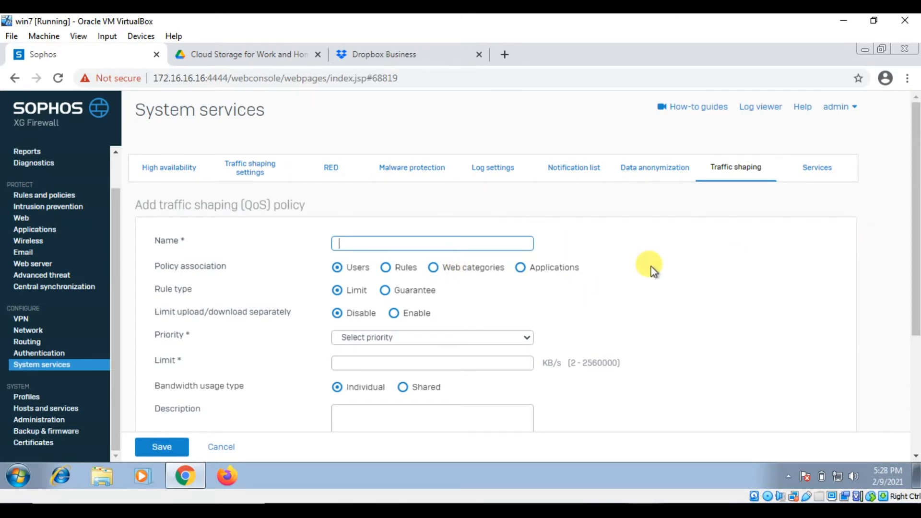
pyautogui.click(435, 269)
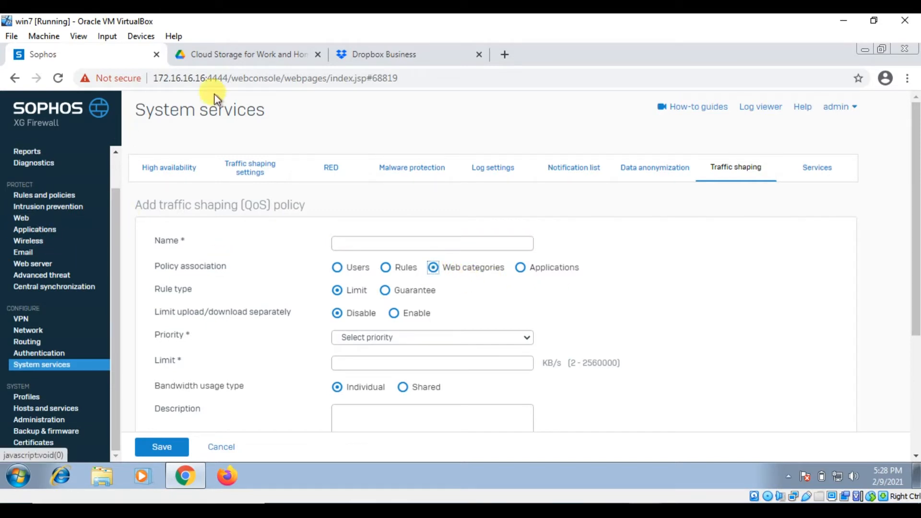
# Duplicate the Sophos console tab and switch to the duplicate, leaving the QoS policy form open in the original
pyautogui.rightClick(102, 48)
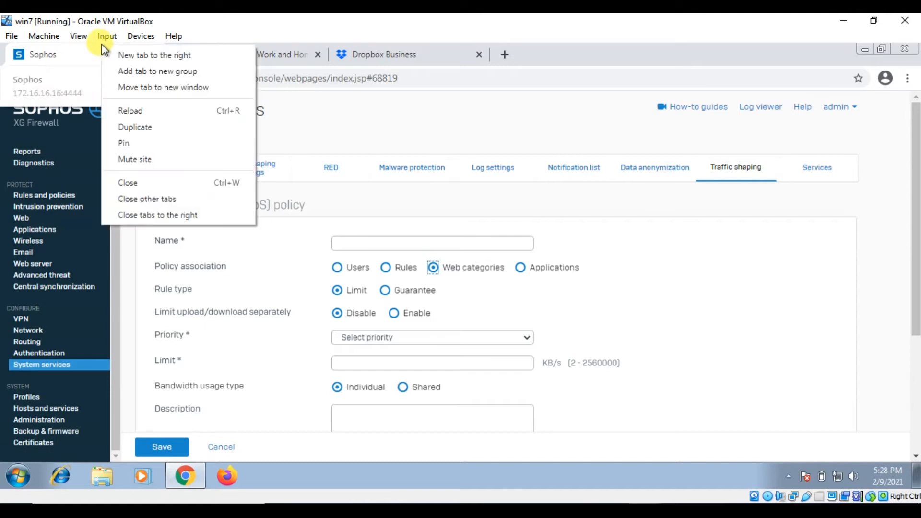
pyautogui.click(127, 128)
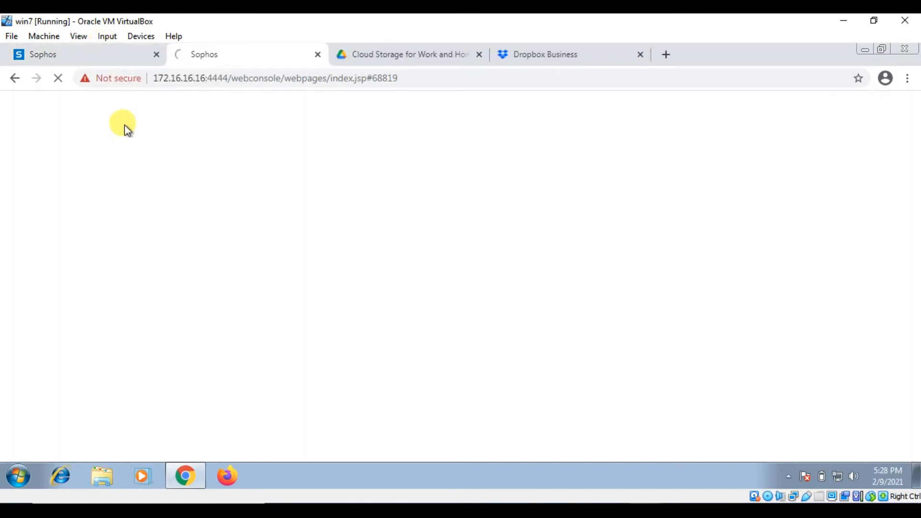
pyautogui.click(96, 54)
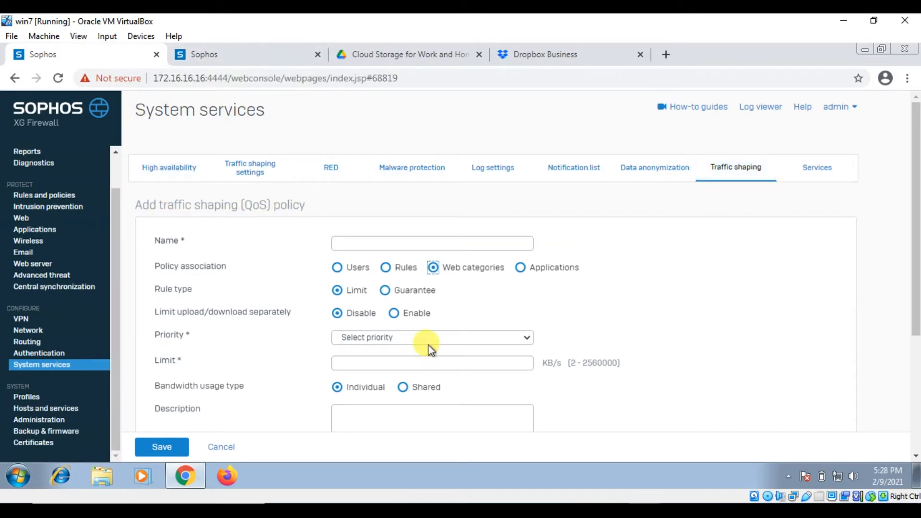
pyautogui.click(253, 57)
# Open the Web protection policies and expand Default Policy to view its rules
pyautogui.click(28, 258)
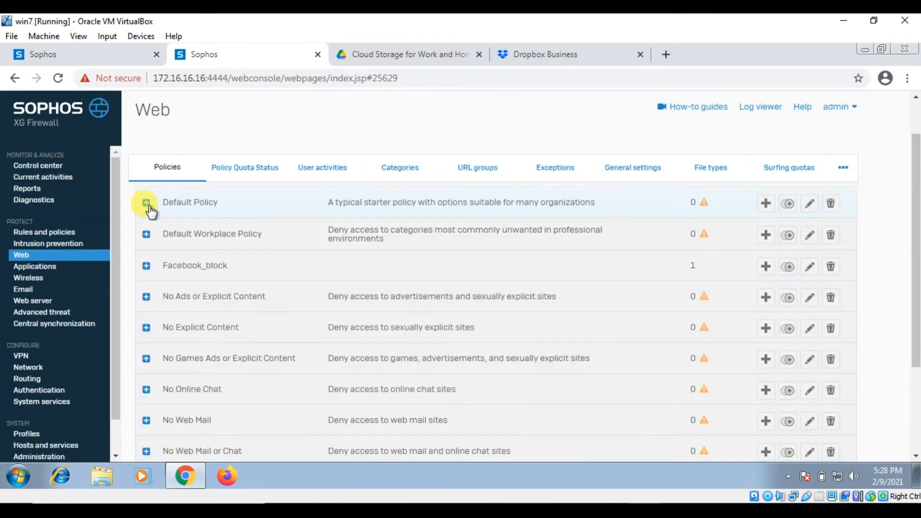
pyautogui.click(146, 203)
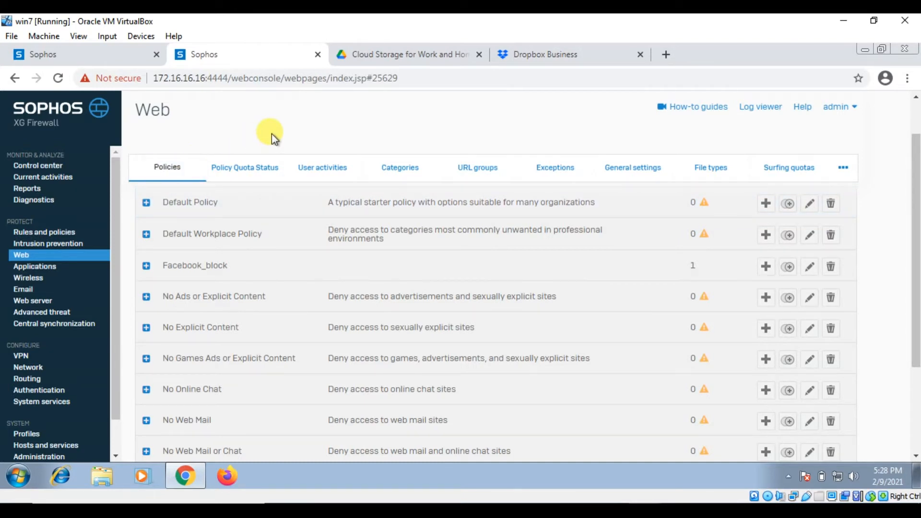
pyautogui.click(147, 206)
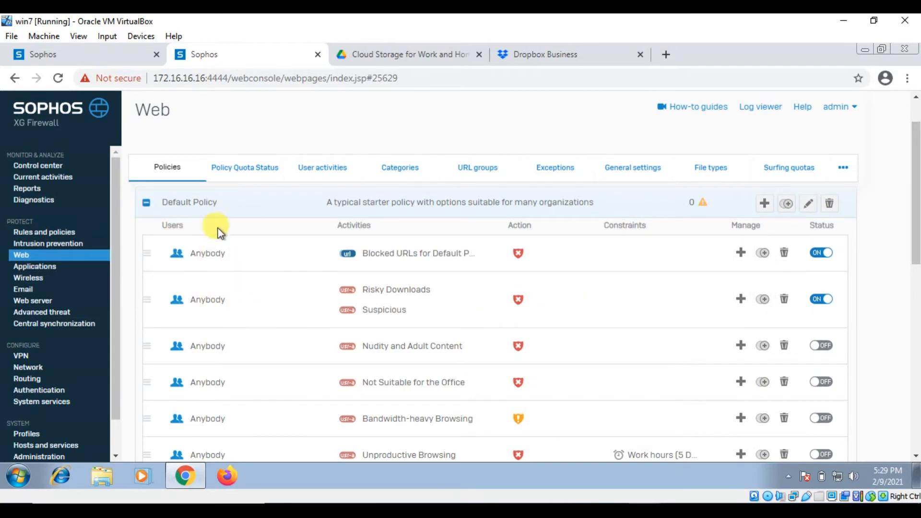
# Start a new web category and name it Dropboxlimt
pyautogui.click(403, 163)
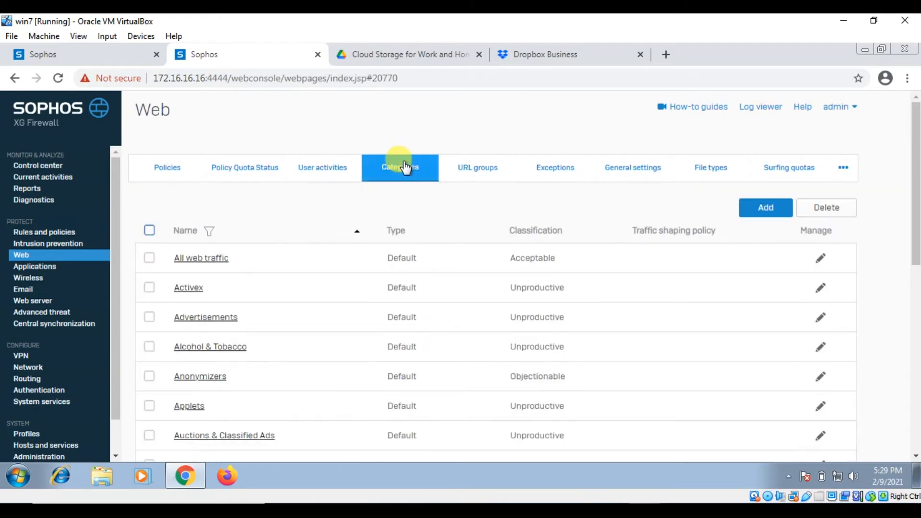
pyautogui.click(763, 209)
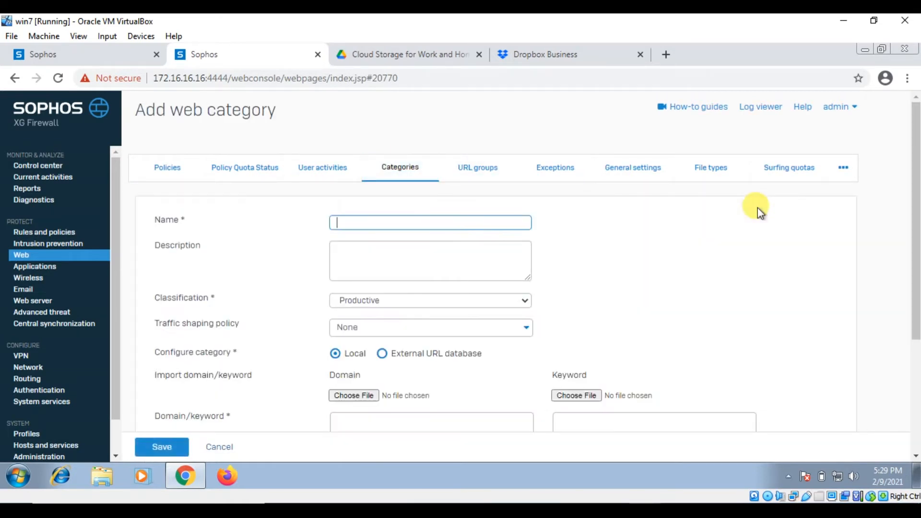
pyautogui.scroll(-2, 615, 287)
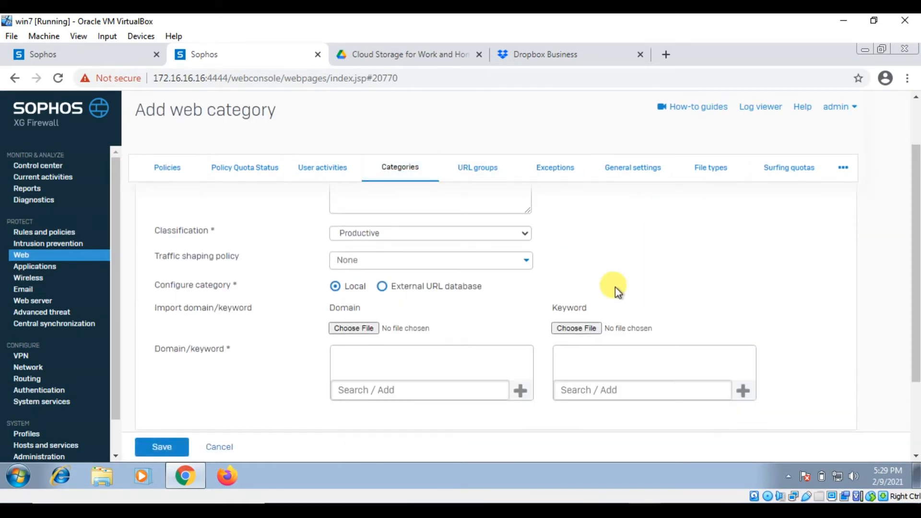
pyautogui.scroll(2, 616, 287)
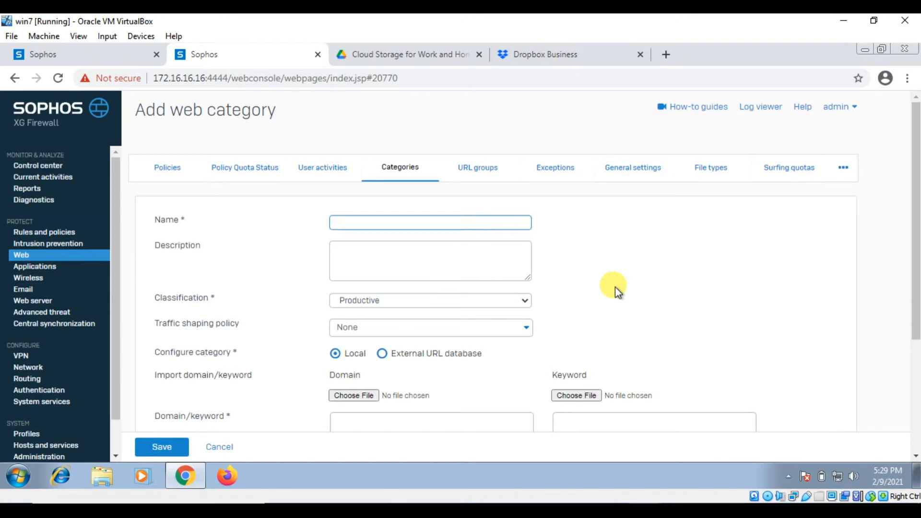
pyautogui.write('Dropboxlimt')
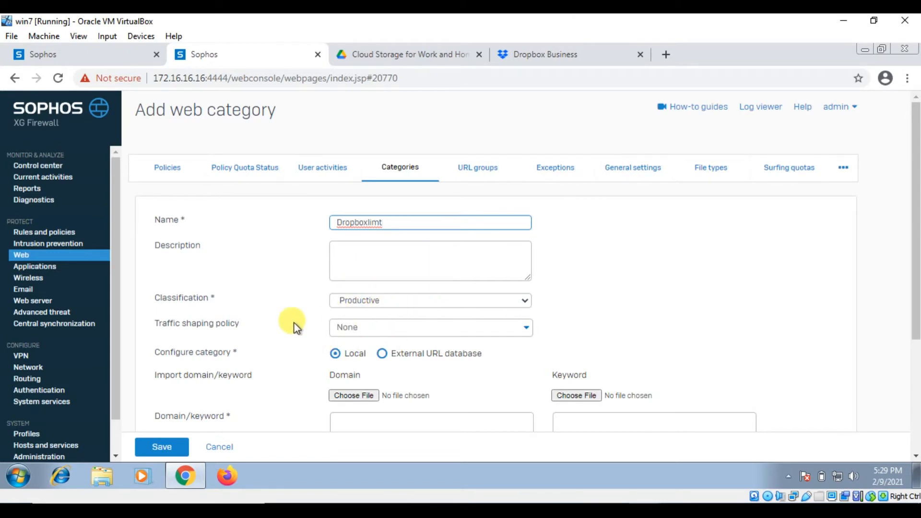
pyautogui.scroll(-1, 294, 328)
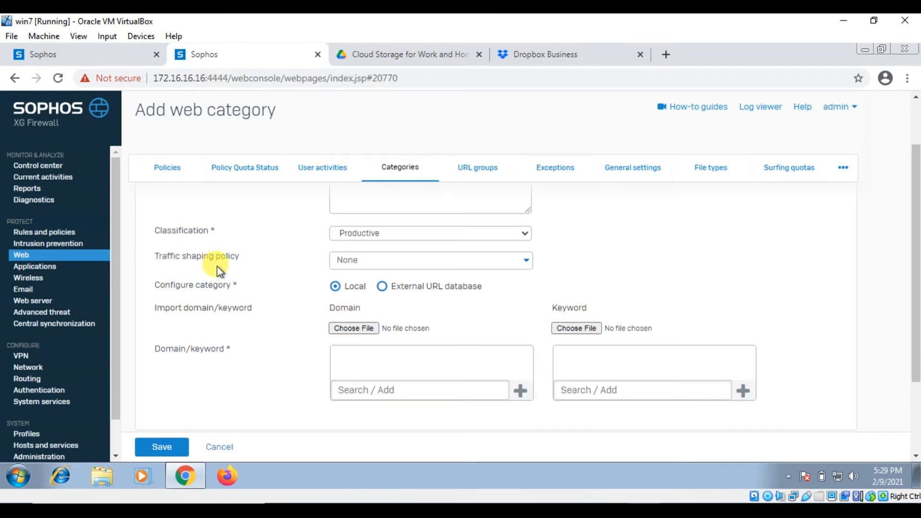
pyautogui.click(390, 261)
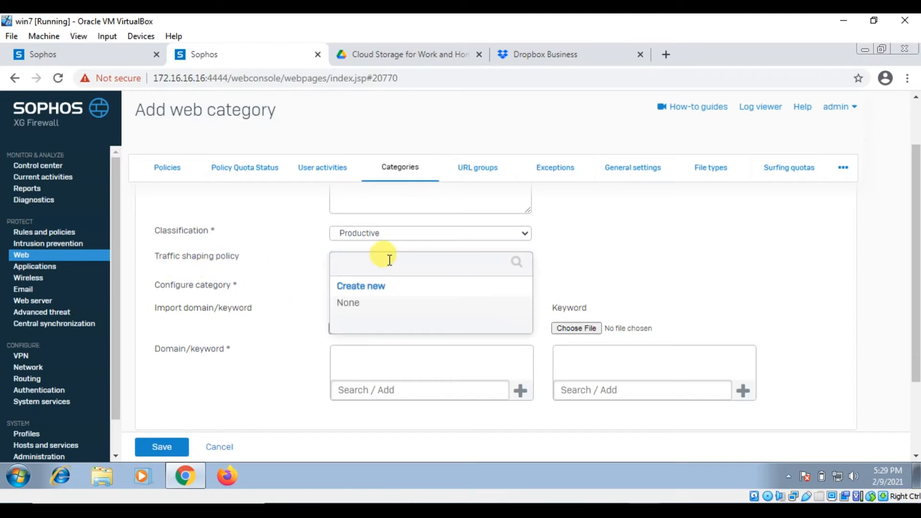
pyautogui.click(381, 287)
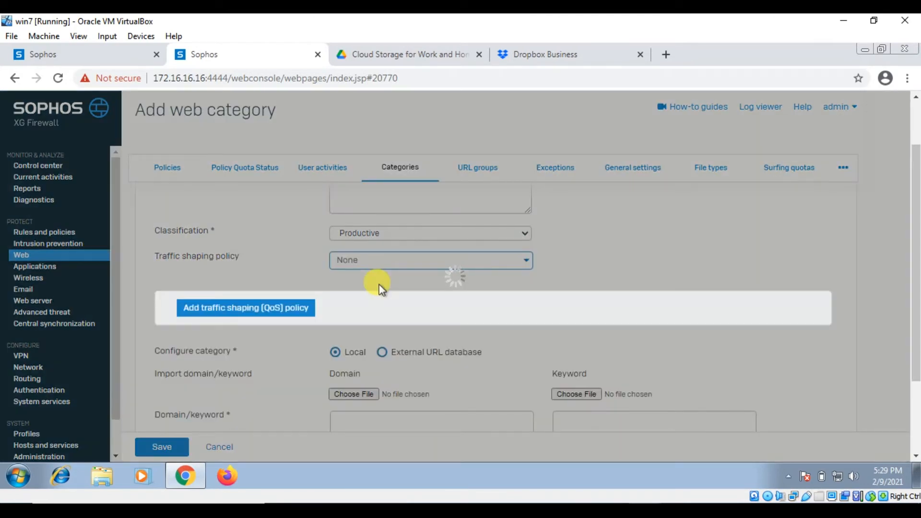
pyautogui.scroll(-4, 379, 284)
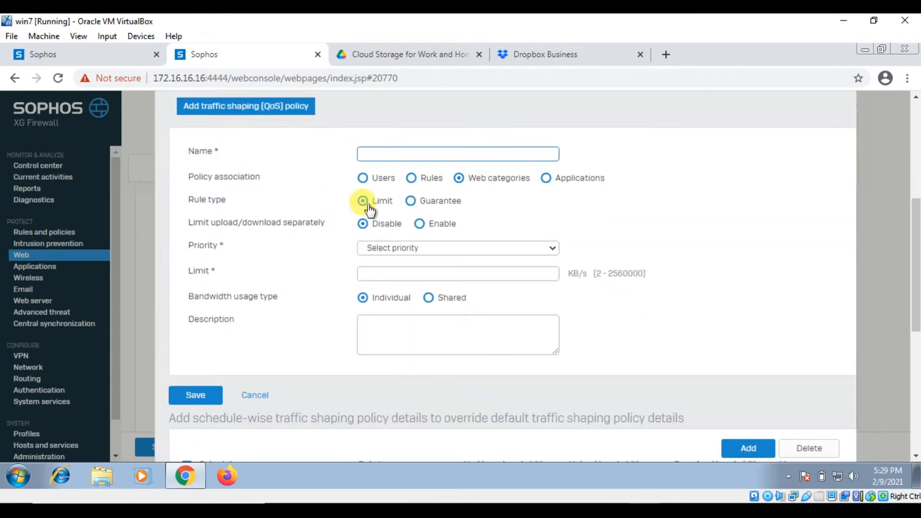
pyautogui.click(93, 60)
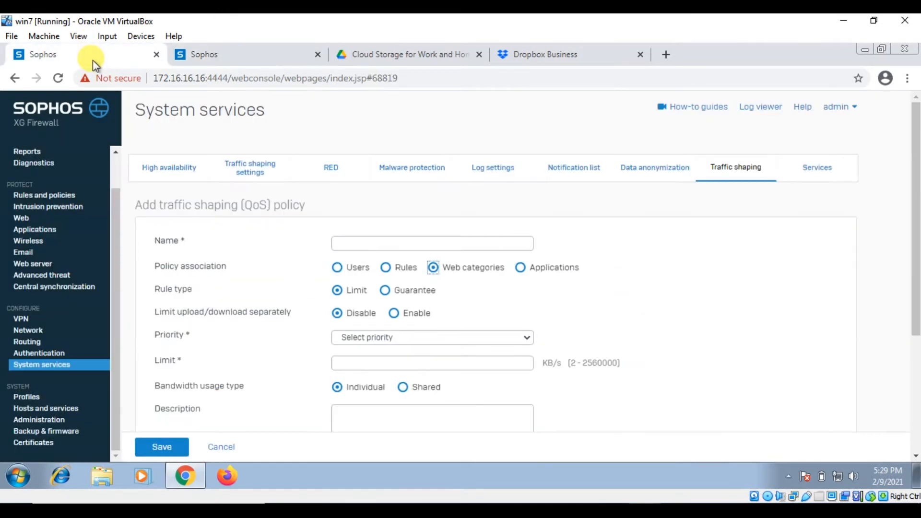
pyautogui.hotkey('ctrl', 'Tab')
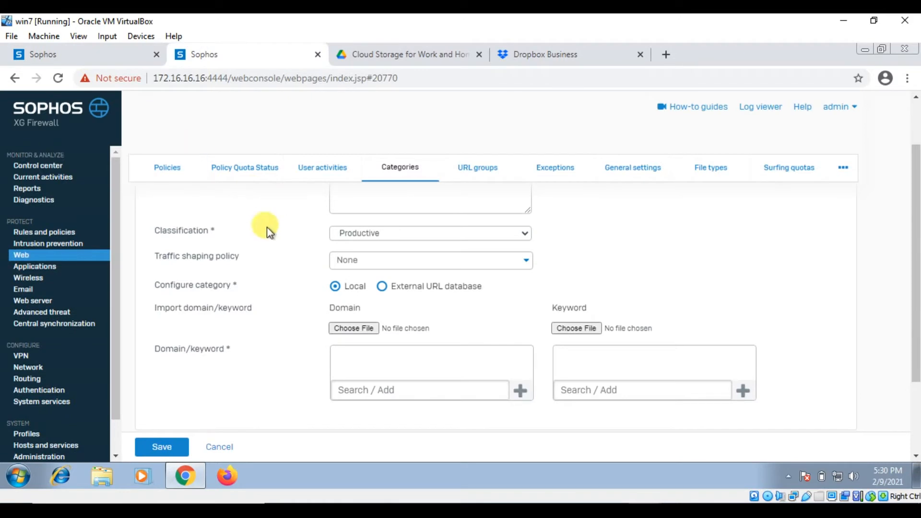
pyautogui.click(120, 52)
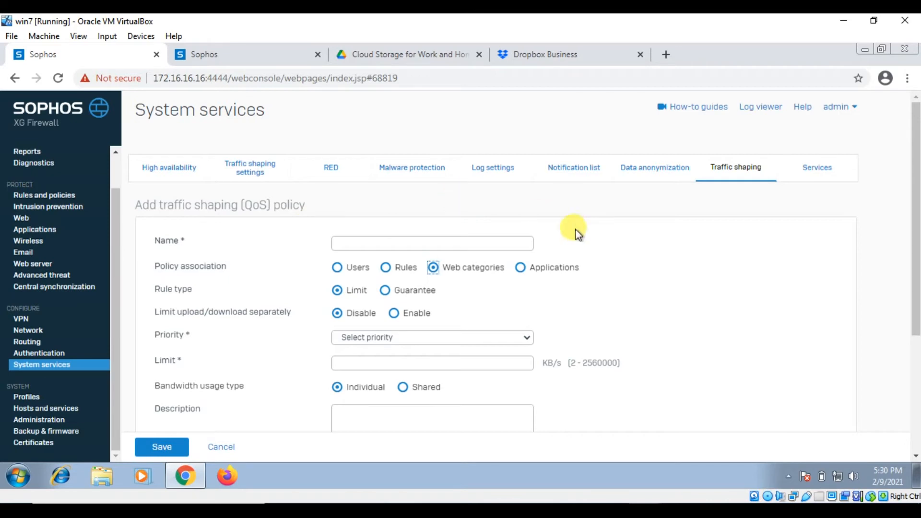
pyautogui.click(264, 61)
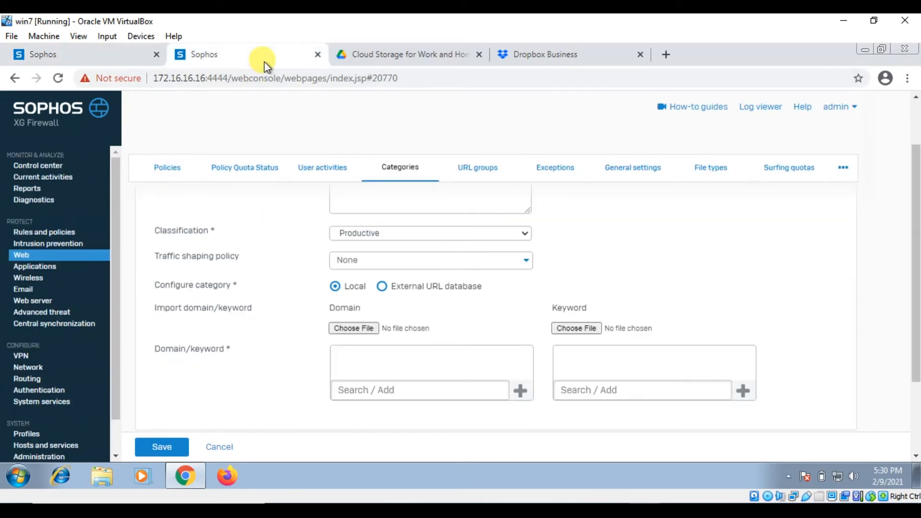
# Create a new traffic shaping policy from within the web category form and name it Dropboxtest
pyautogui.click(444, 261)
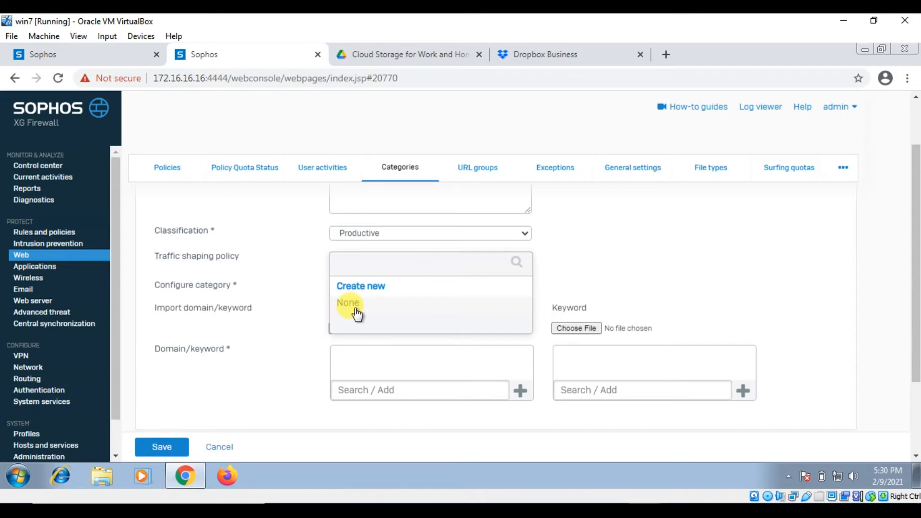
pyautogui.click(367, 287)
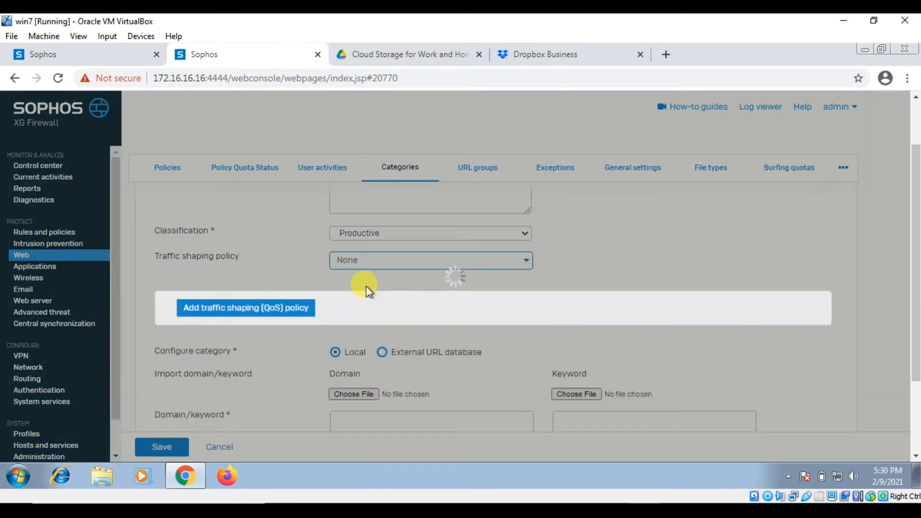
pyautogui.write('Dropboxtest')
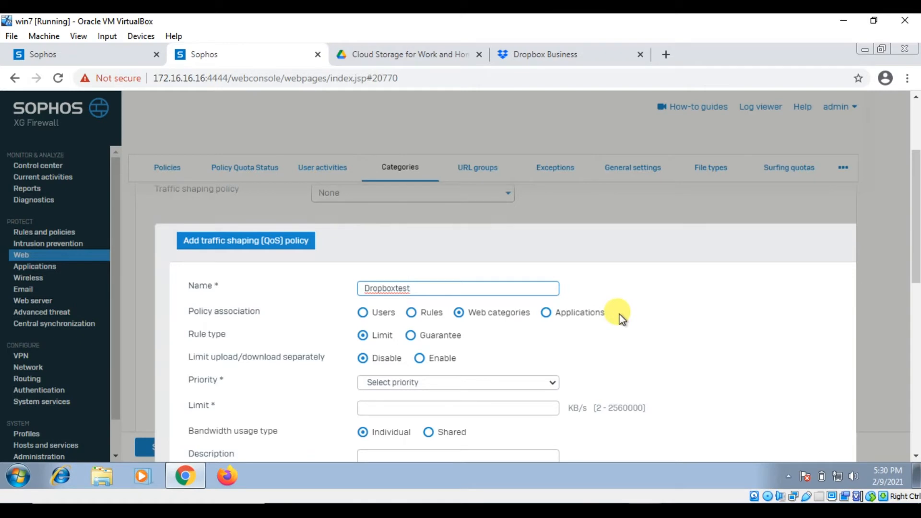
# Set the traffic shaping policy's priority to 1 - [Business Critical] and its limit to 640 KB/s
pyautogui.scroll(-1, 623, 319)
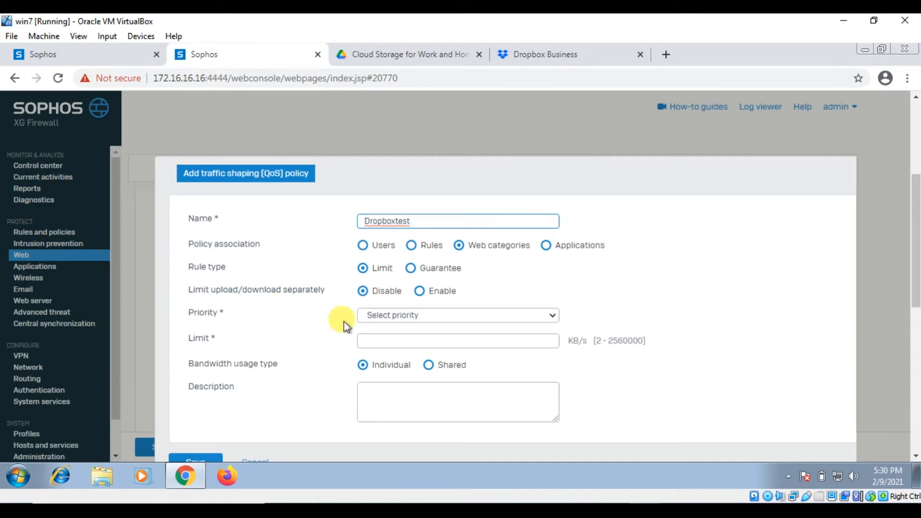
pyautogui.click(381, 314)
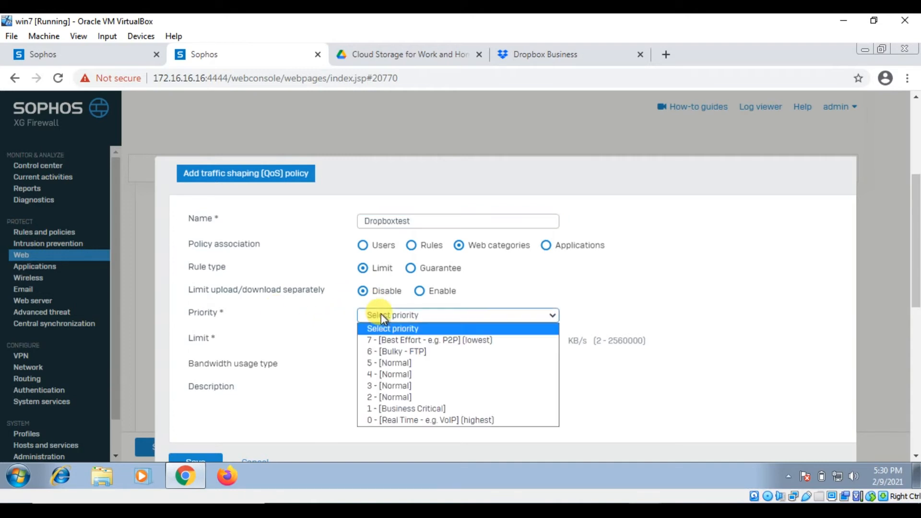
pyautogui.click(410, 409)
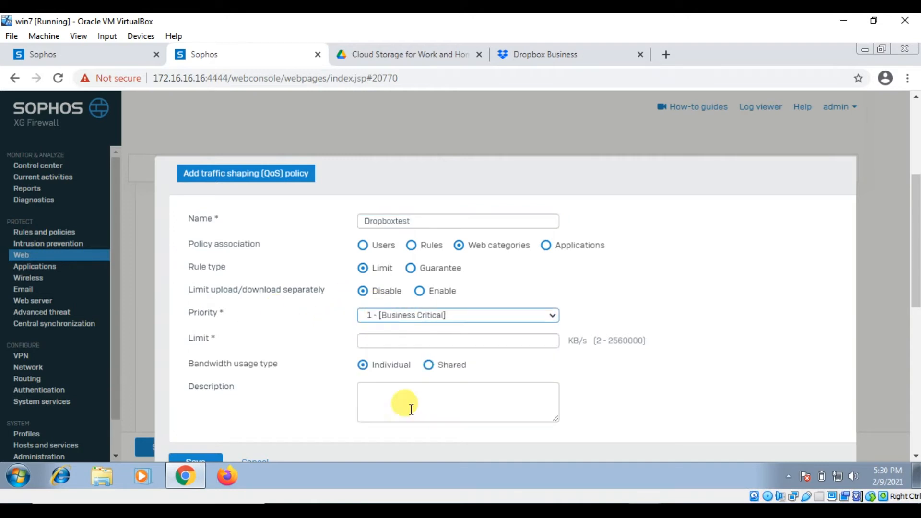
pyautogui.click(411, 341)
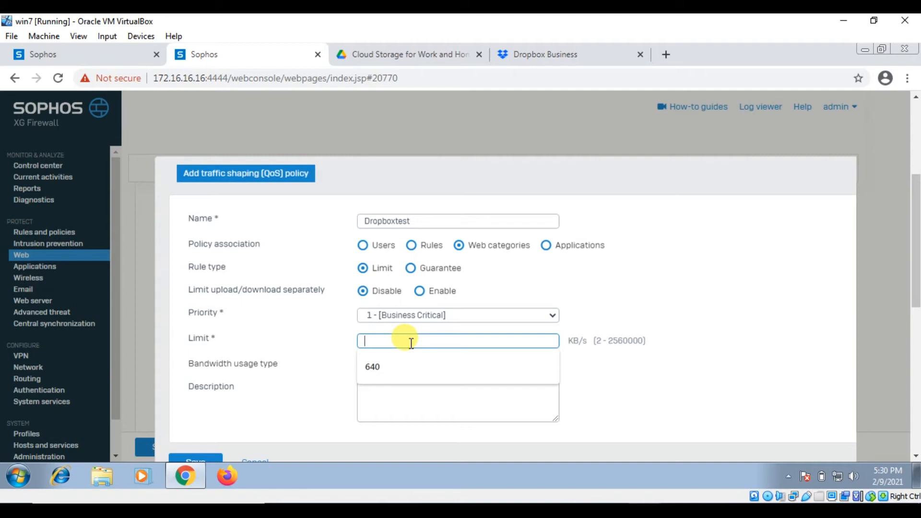
pyautogui.write('640')
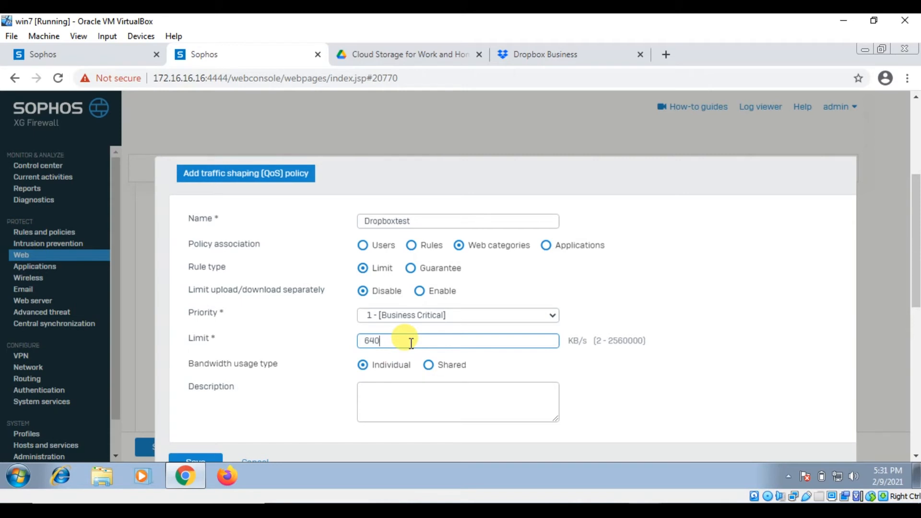
# Save the Dropboxtest traffic shaping policy and return to the web category form
pyautogui.scroll(-1, 411, 343)
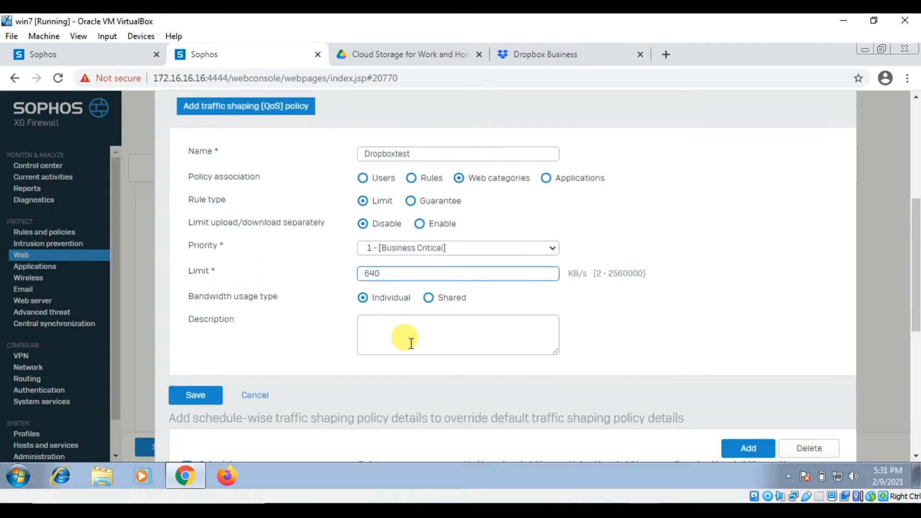
pyautogui.click(210, 396)
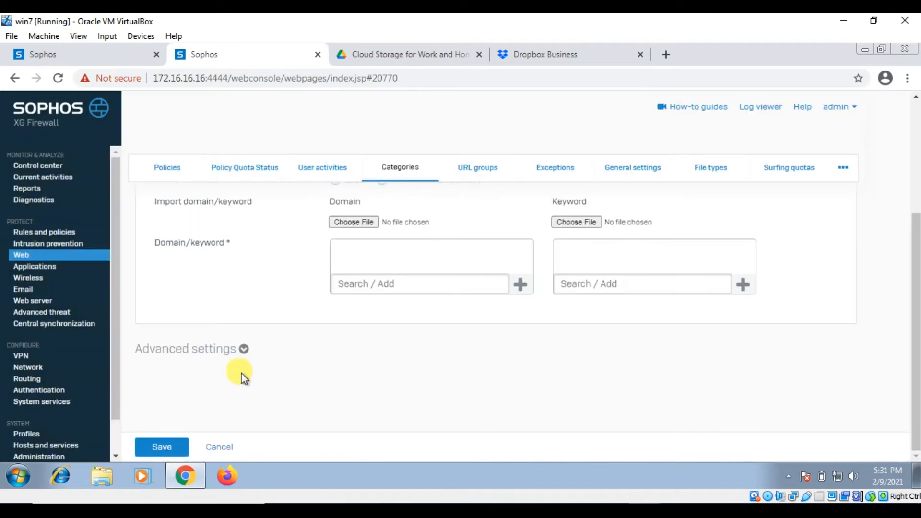
pyautogui.scroll(4, 658, 255)
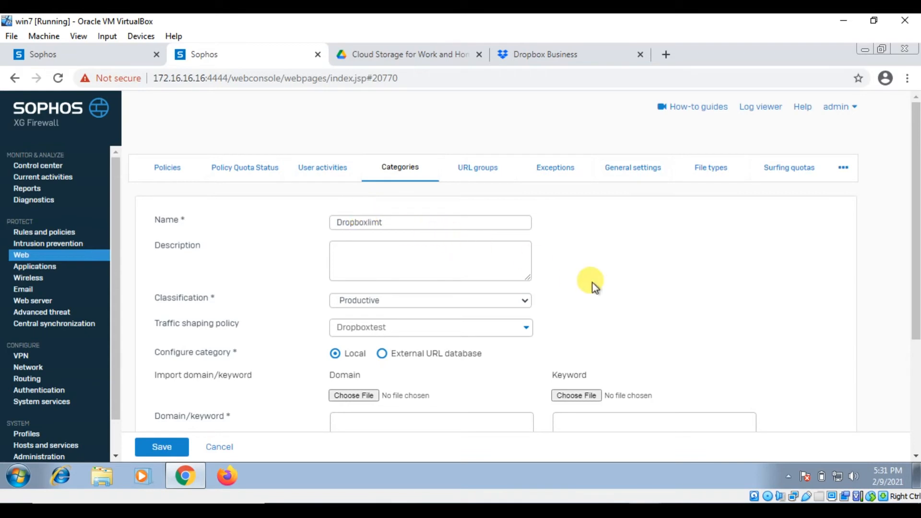
pyautogui.scroll(-1, 592, 282)
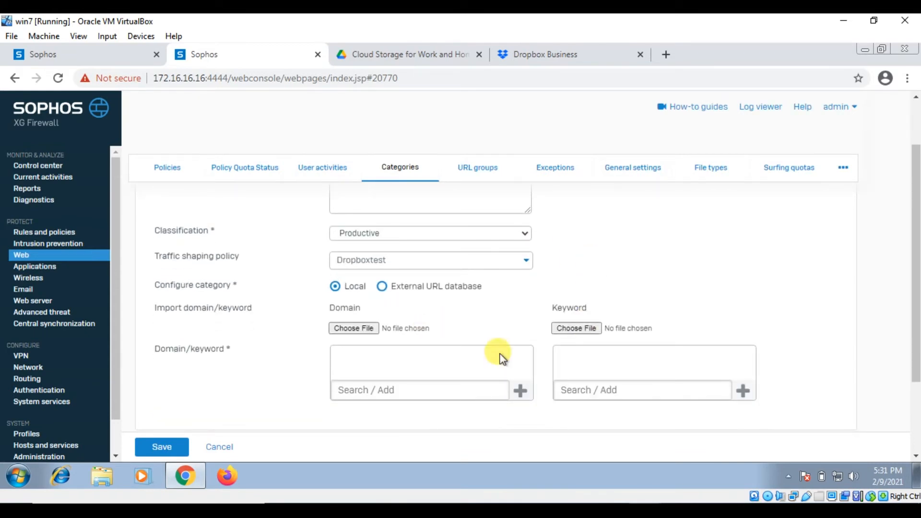
pyautogui.click(415, 390)
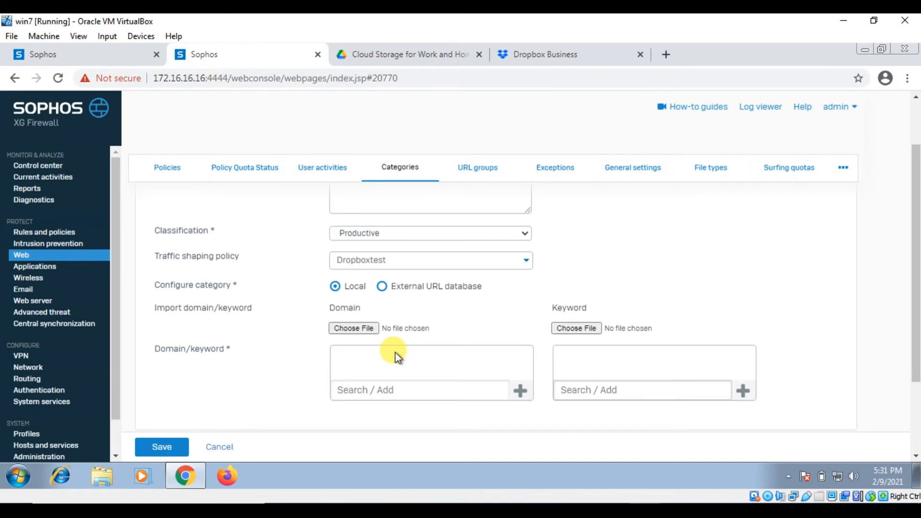
pyautogui.write('www.dropbox.com')
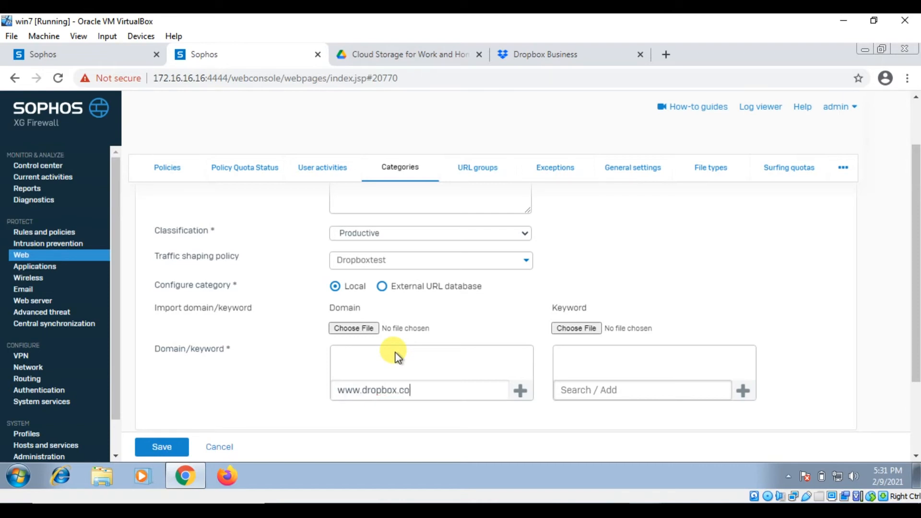
pyautogui.click(528, 393)
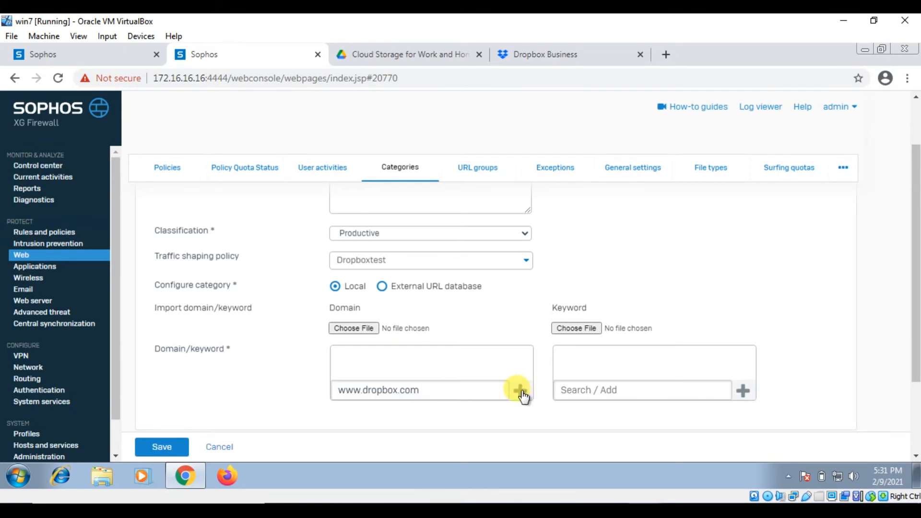
pyautogui.click(521, 392)
pyautogui.click(446, 389)
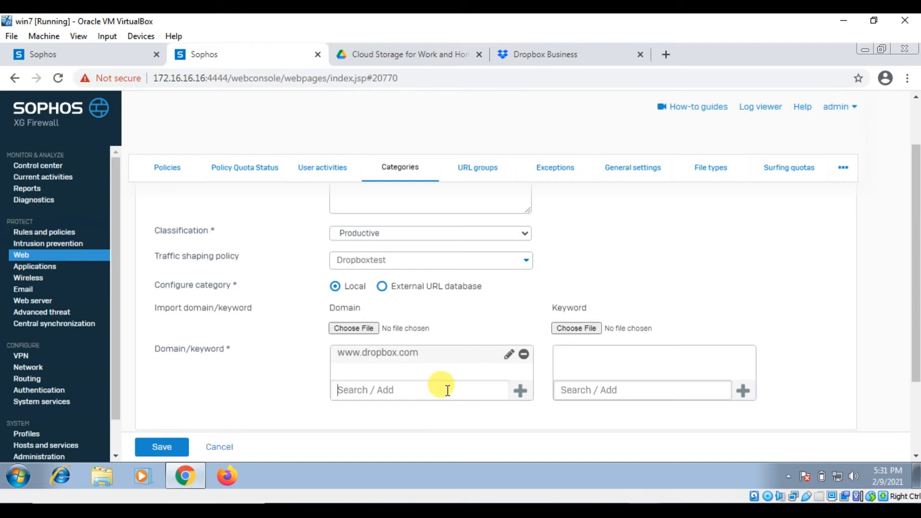
pyautogui.write('you')
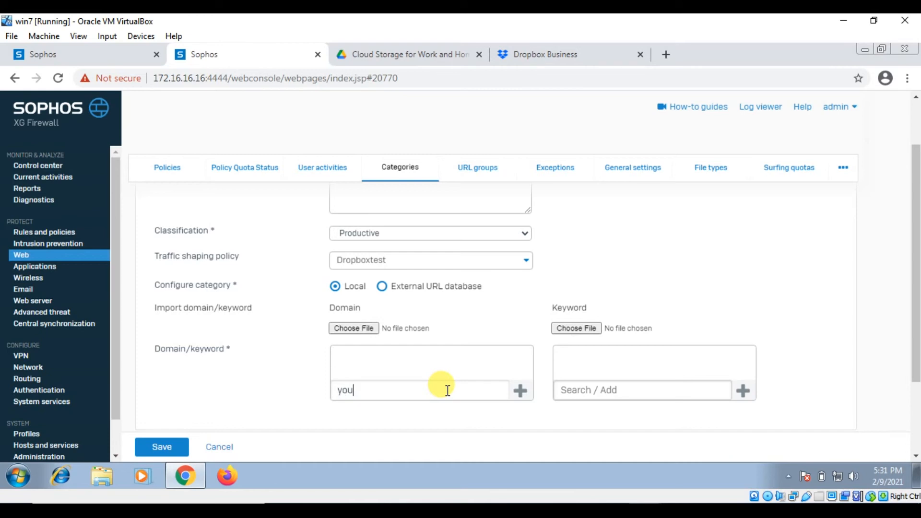
pyautogui.write('tube.com')
pyautogui.click(521, 390)
# Review the Dropboxlimt category's settings and save the web category
pyautogui.scroll(3, 655, 271)
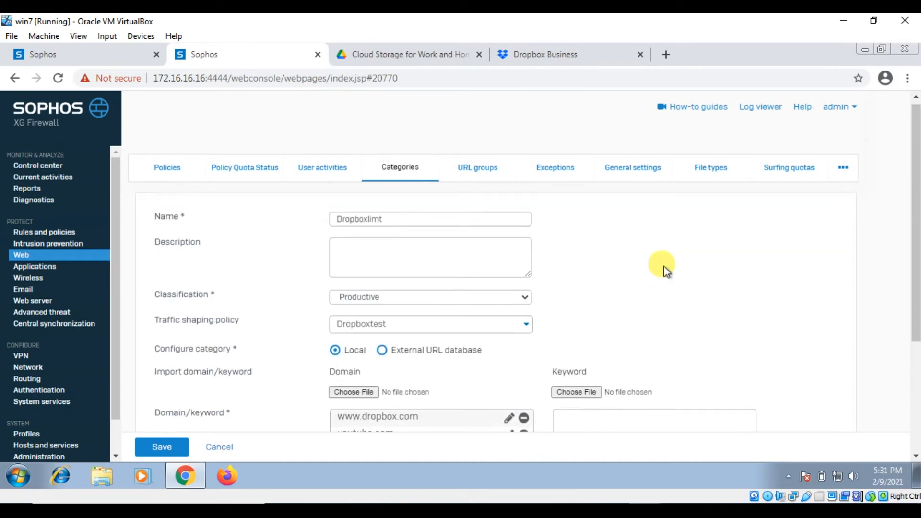
pyautogui.scroll(-3, 592, 267)
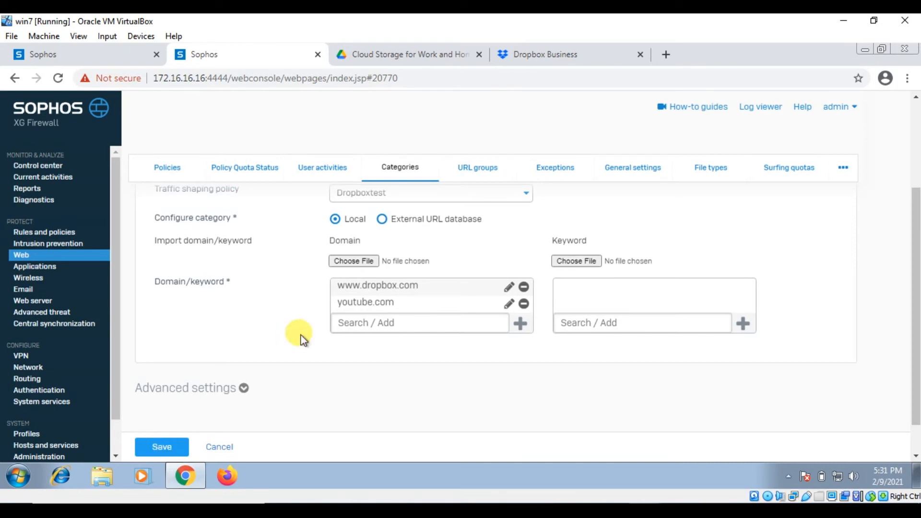
pyautogui.scroll(3, 298, 337)
pyautogui.scroll(-4, 294, 336)
pyautogui.click(161, 449)
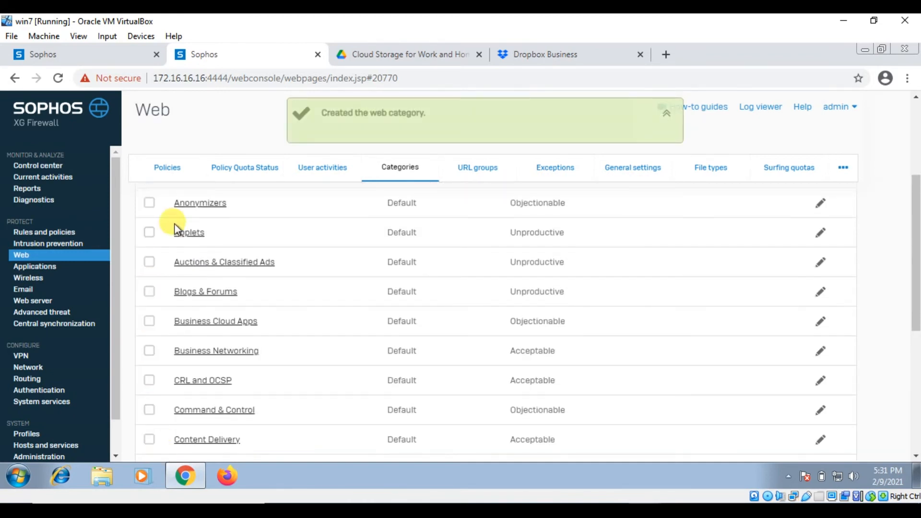
# Return to the web policies and add a new rule to Default Policy
pyautogui.click(161, 169)
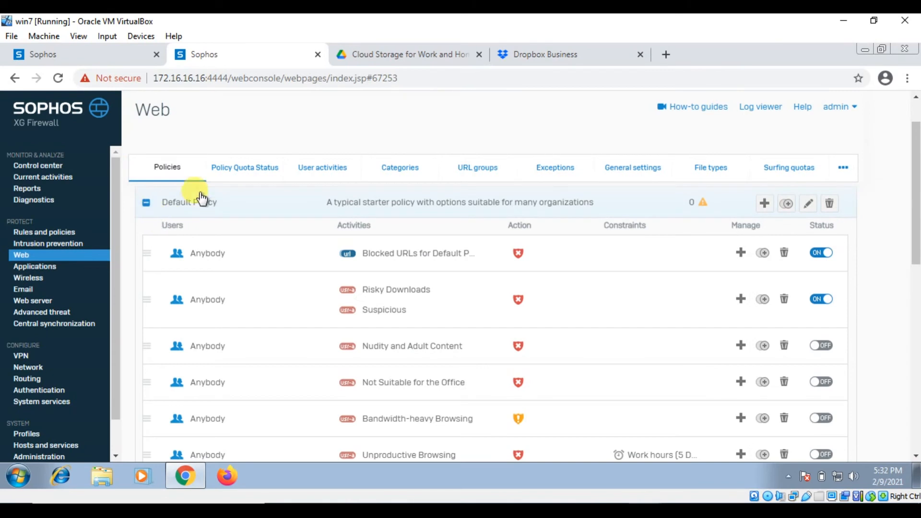
pyautogui.moveTo(226, 237)
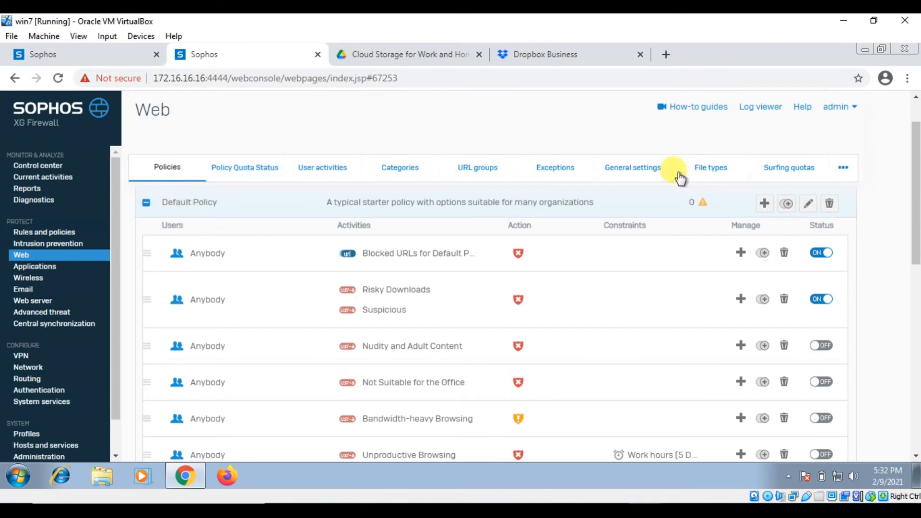
pyautogui.click(764, 204)
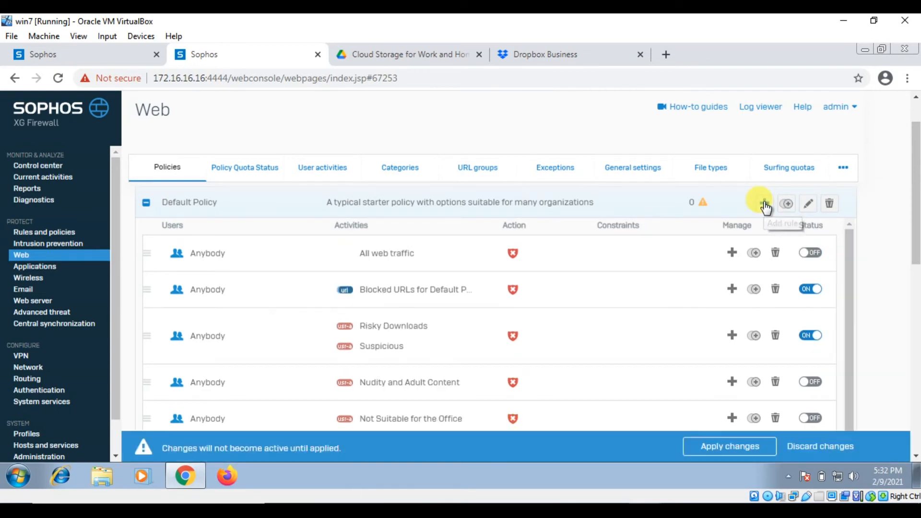
# Replace All web traffic in the new rule's activities with the Dropboxlimt web category
pyautogui.moveTo(384, 253)
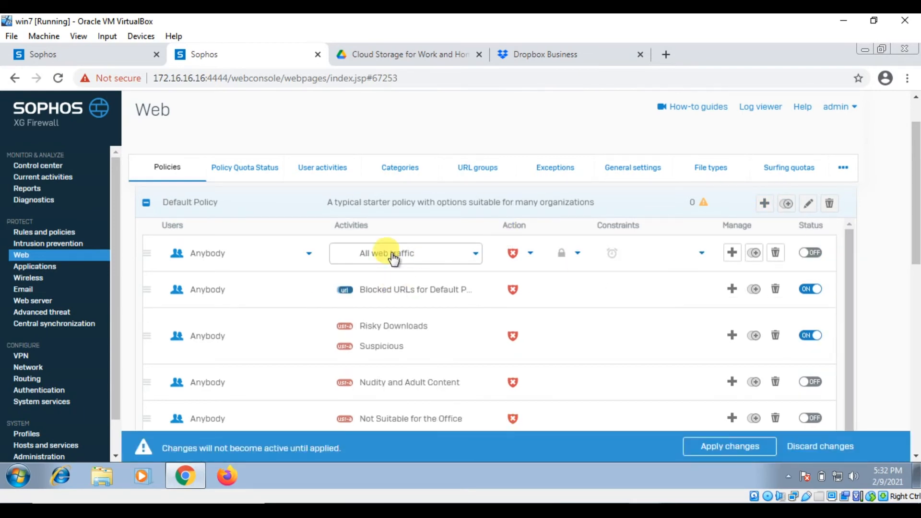
pyautogui.click(464, 253)
pyautogui.click(516, 255)
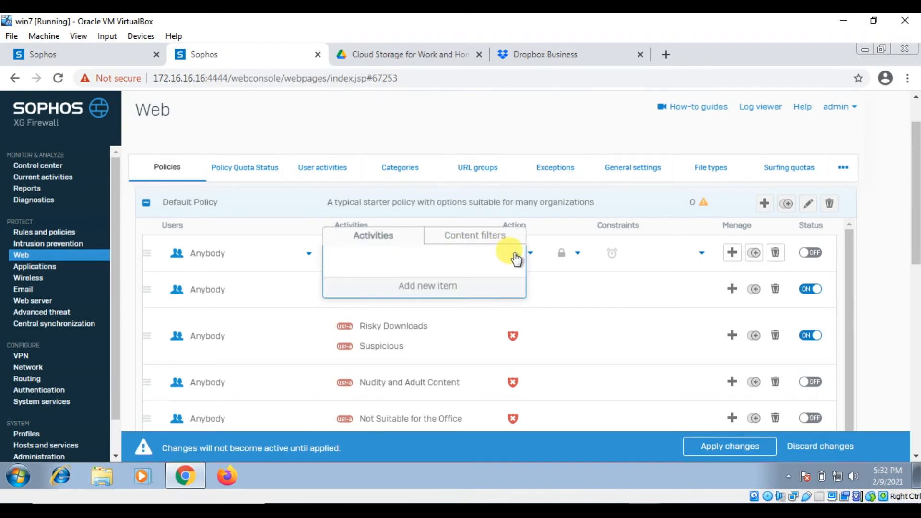
pyautogui.click(429, 285)
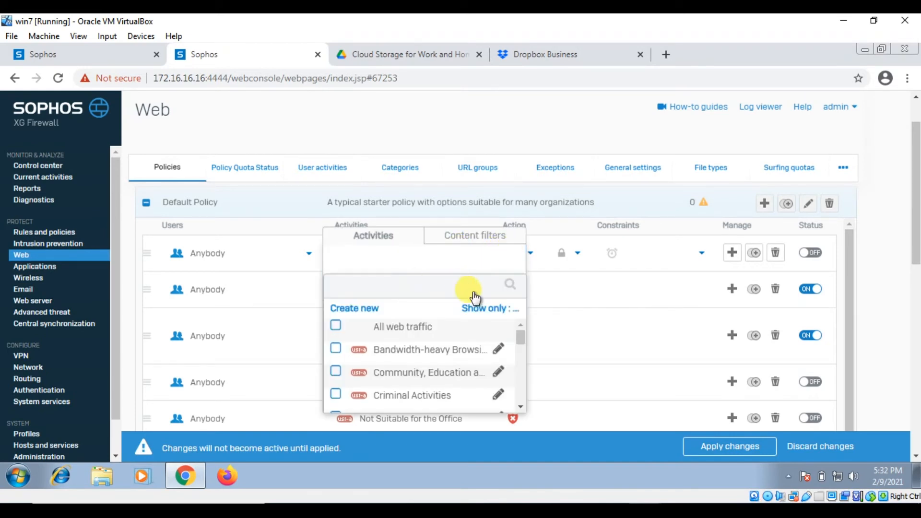
pyautogui.click(508, 317)
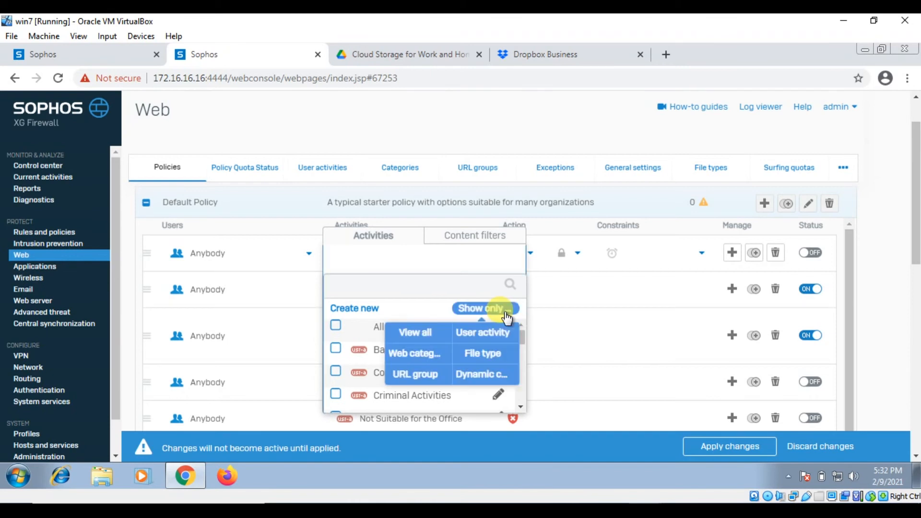
pyautogui.click(401, 338)
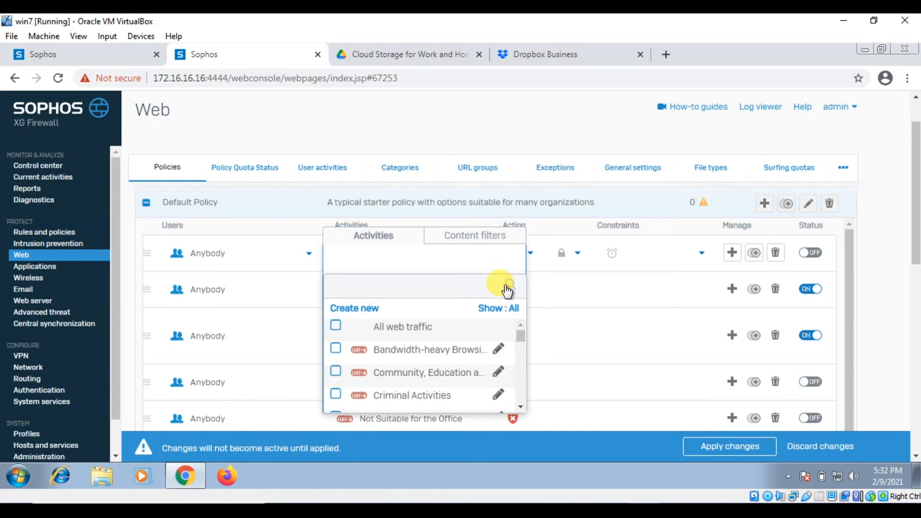
pyautogui.click(418, 284)
pyautogui.write('drop')
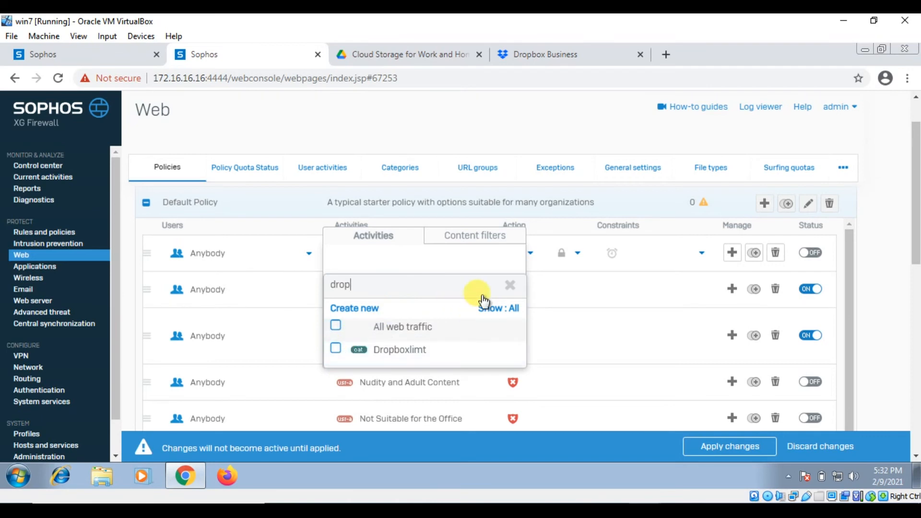
pyautogui.click(335, 351)
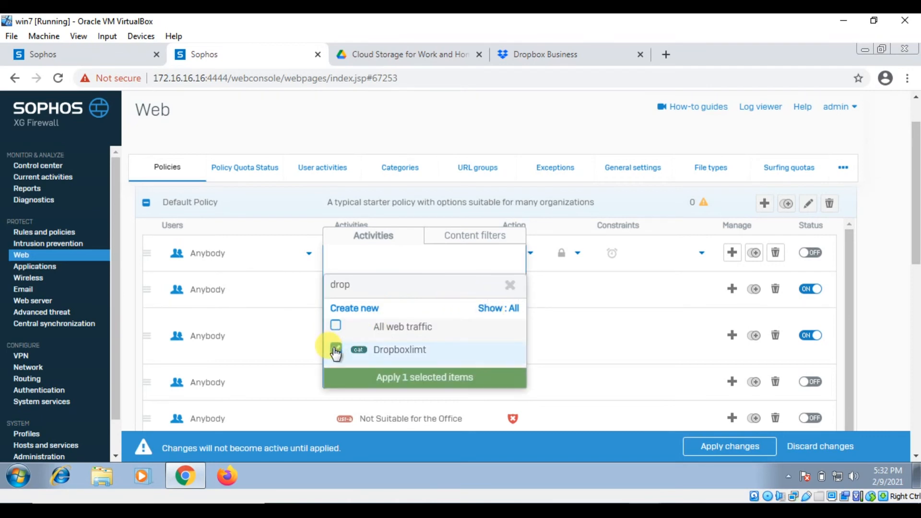
pyautogui.click(392, 379)
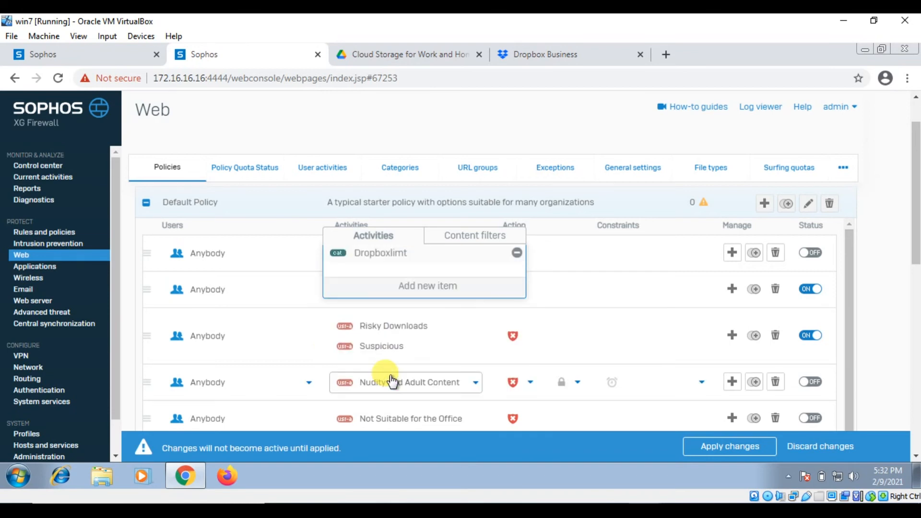
pyautogui.click(576, 211)
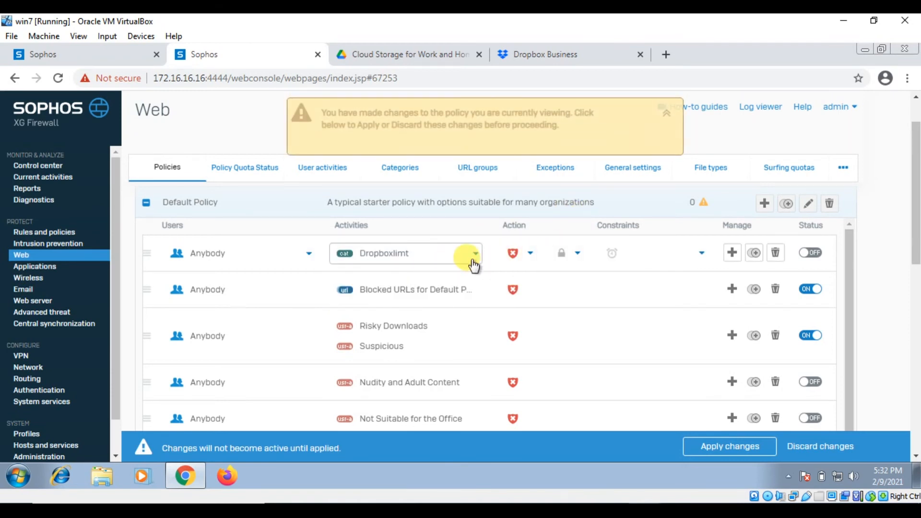
# Set the Dropboxlimt rule's action to Allow HTTP and choose its HTTPS action
pyautogui.click(528, 257)
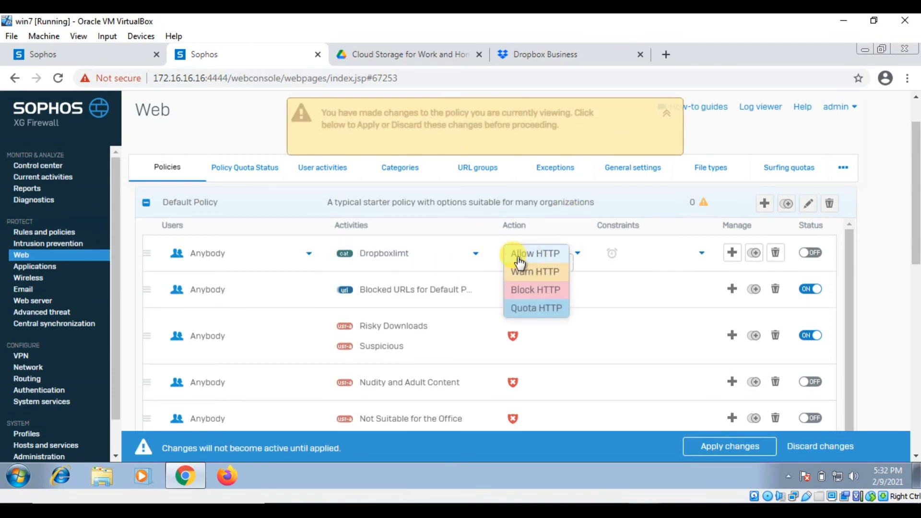
pyautogui.click(528, 254)
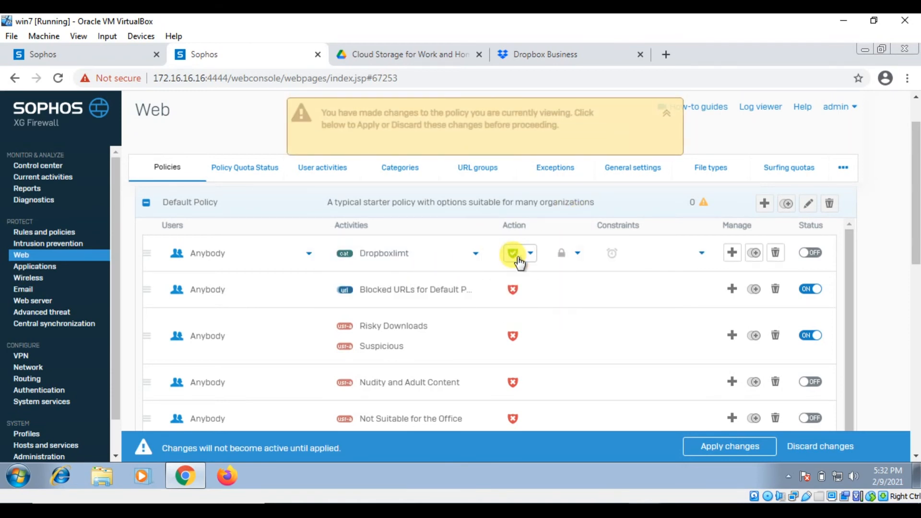
pyautogui.click(559, 259)
pyautogui.click(570, 269)
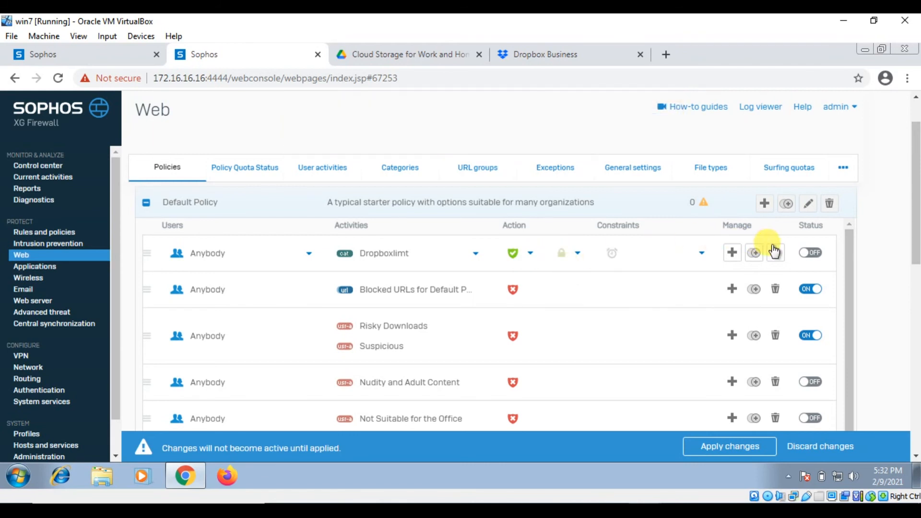
# Turn on the Dropboxlimt rule and apply the Default Policy changes, skipping the offer to add the policy to a firewall rule
pyautogui.click(818, 258)
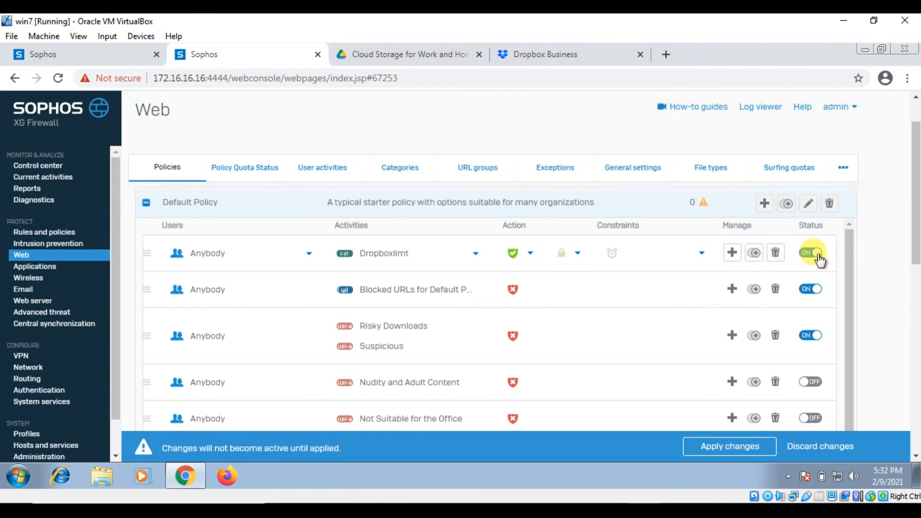
pyautogui.click(705, 448)
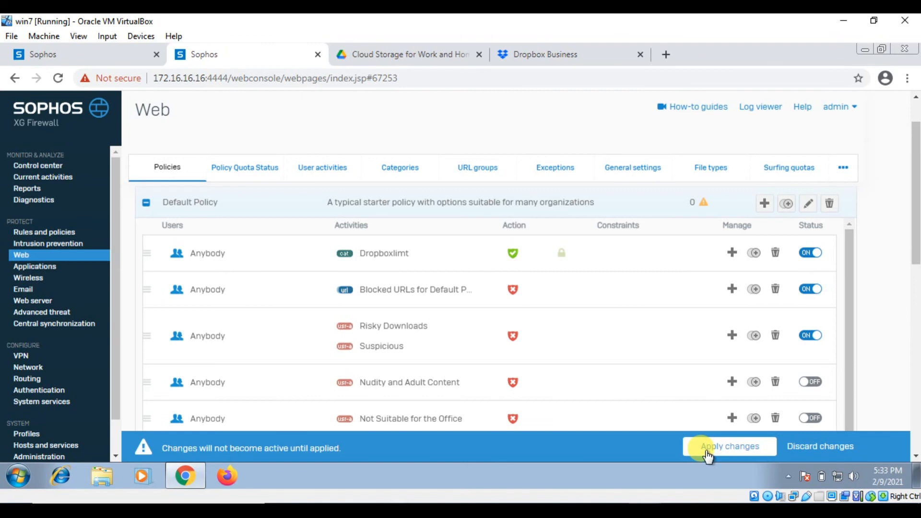
pyautogui.click(706, 451)
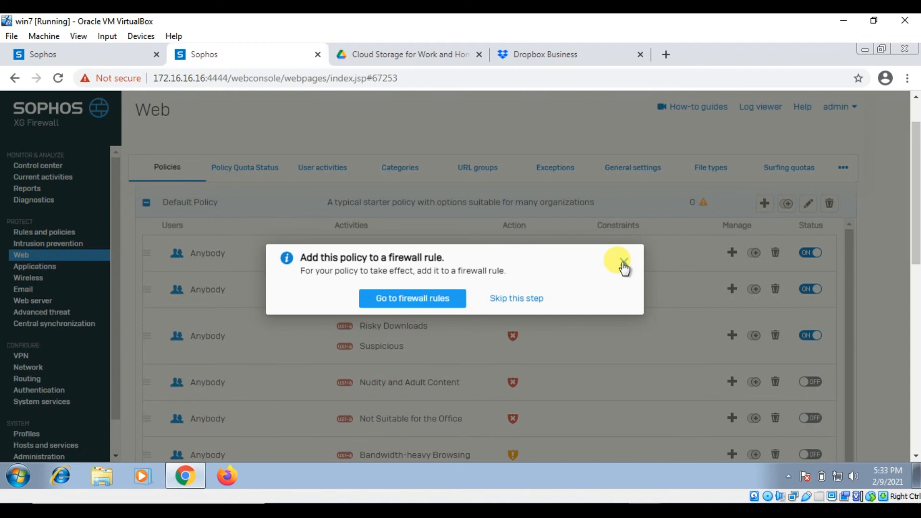
pyautogui.click(523, 300)
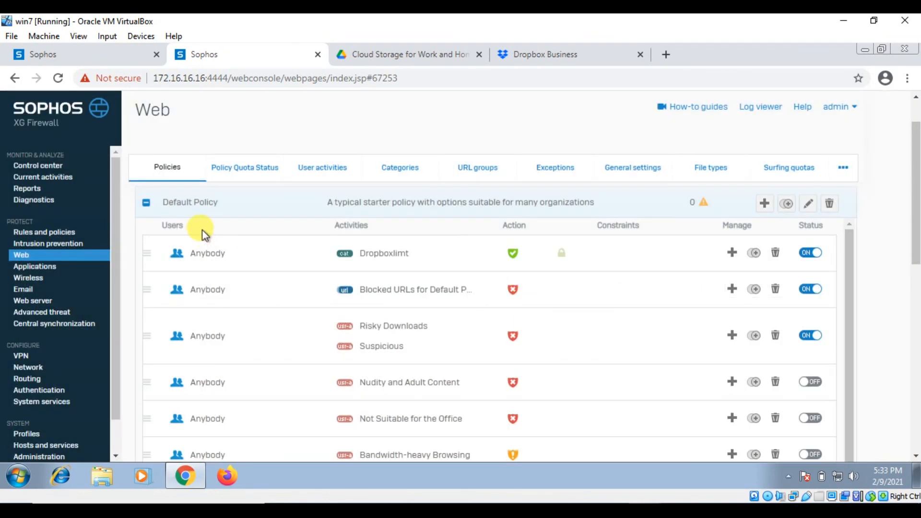